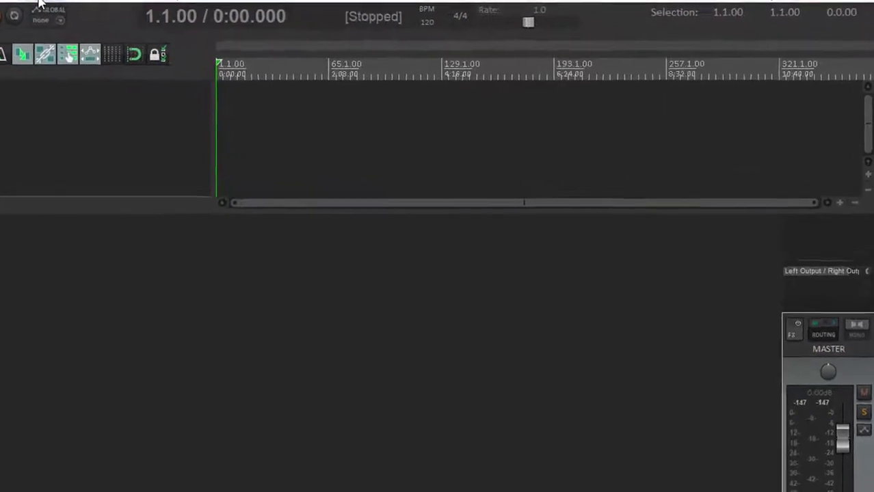
- Open the audio device preferences and set the audio system to ASIO
click(96, 6)
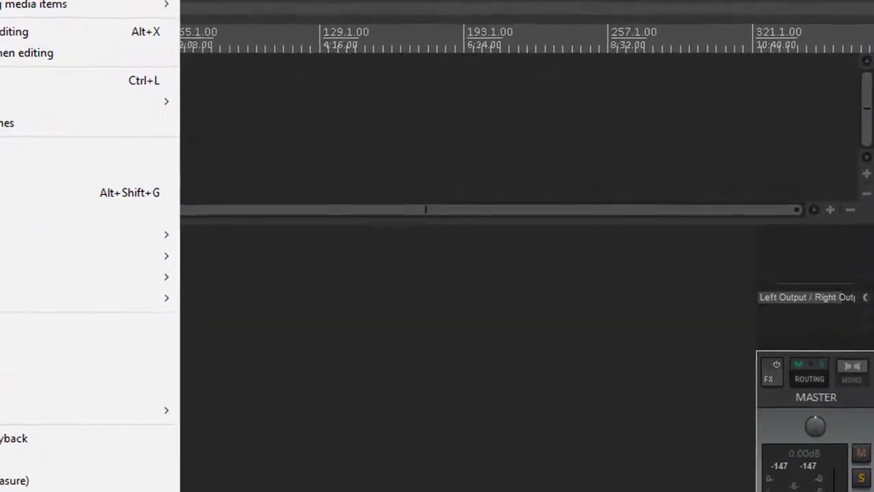
click(68, 489)
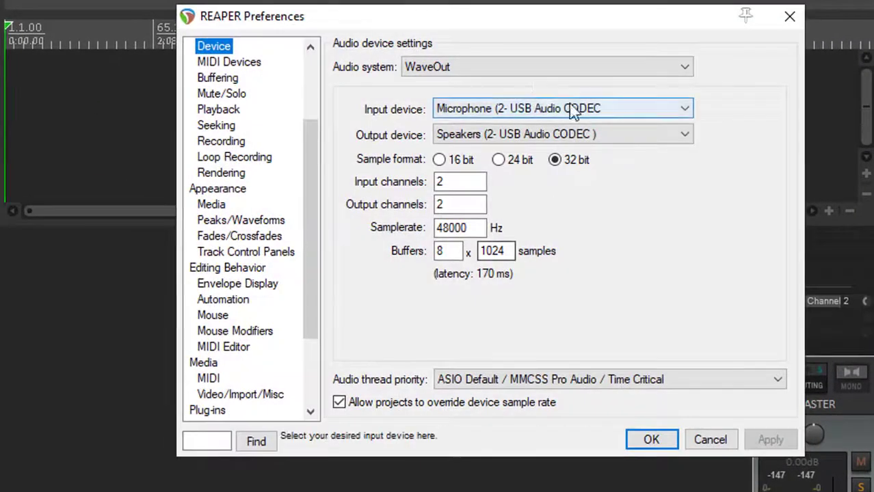
click(531, 71)
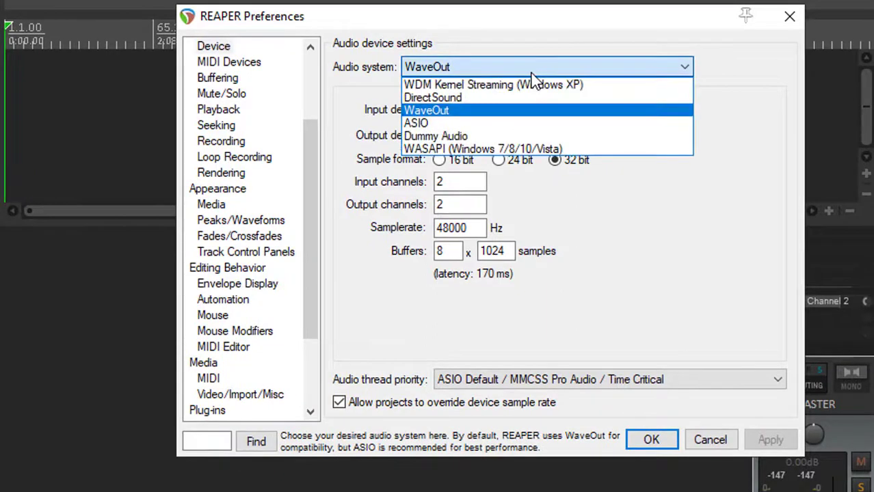
click(490, 125)
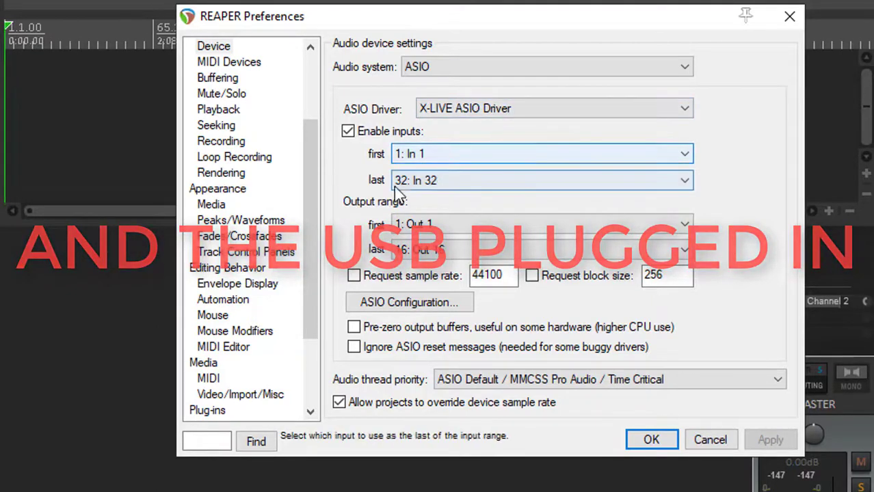
- Keep the ASIO input range from In 1 to In 32 and apply the device settings
click(488, 157)
click(488, 162)
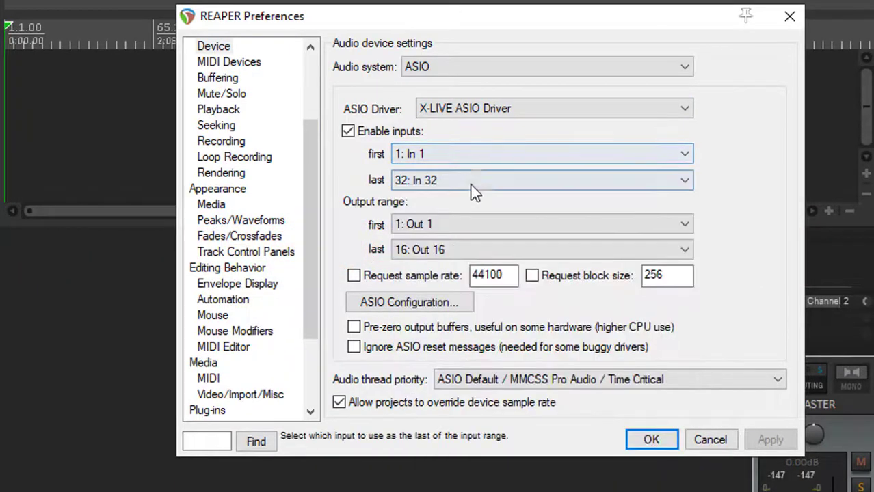
click(475, 184)
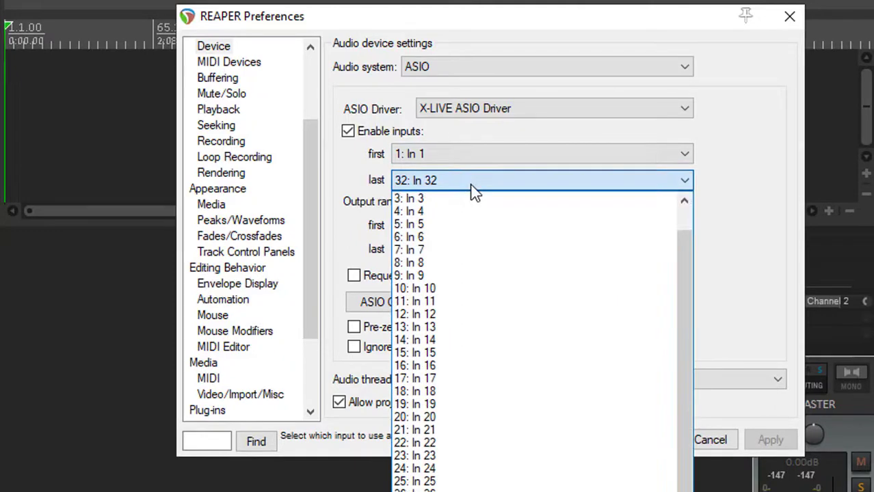
click(475, 186)
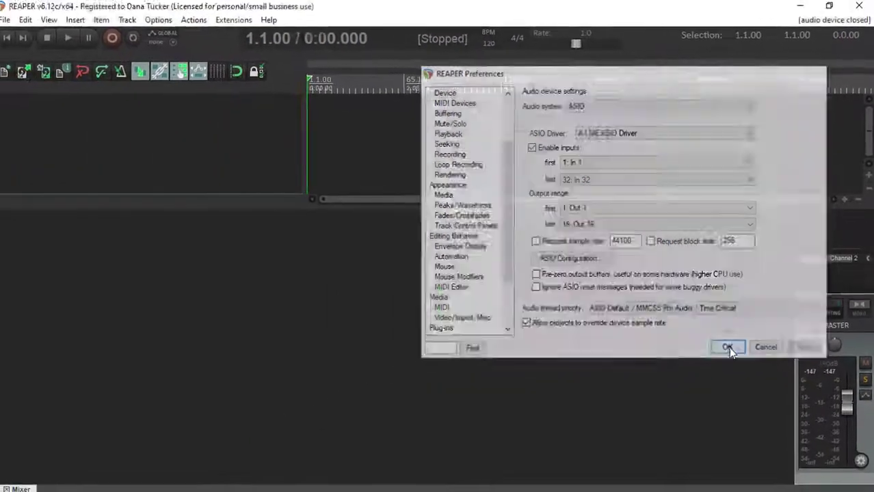
click(707, 374)
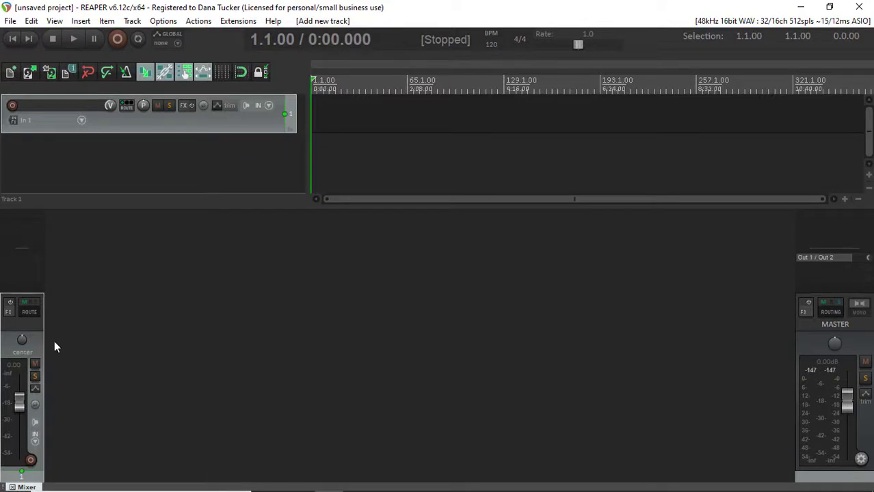
- Test record arming on track 1 and remove the track from the project
click(12, 105)
click(11, 105)
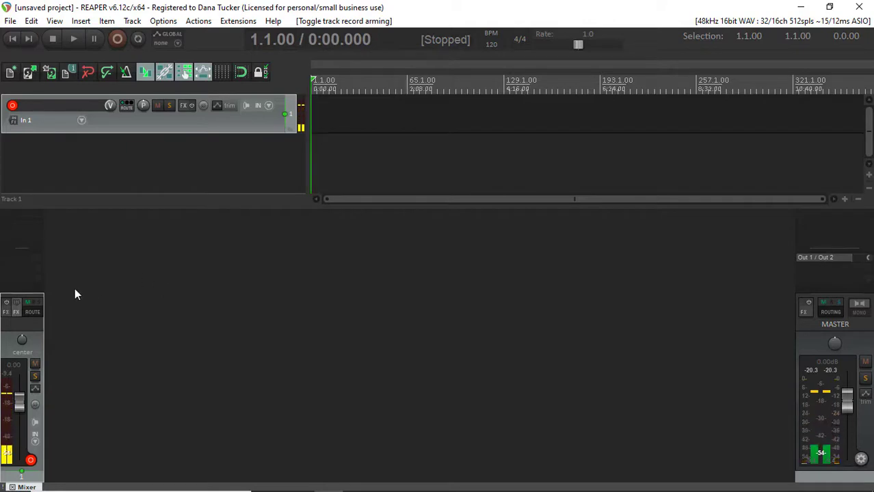
click(13, 104)
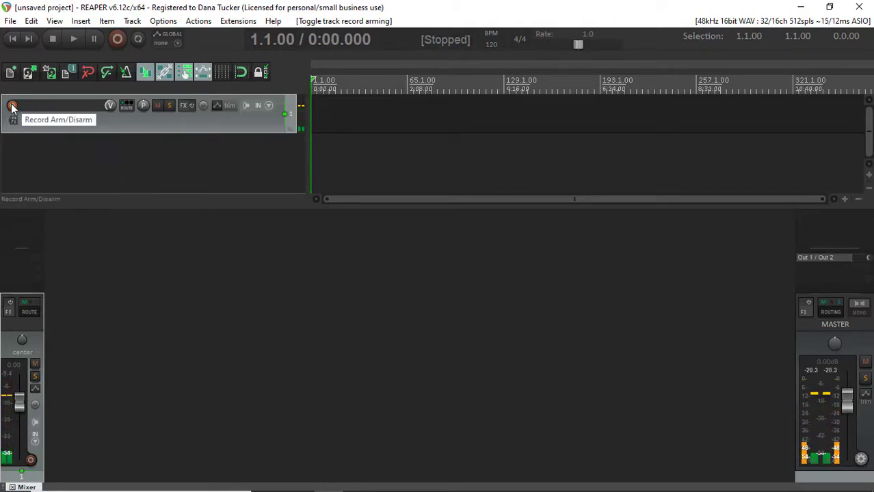
right_click(138, 123)
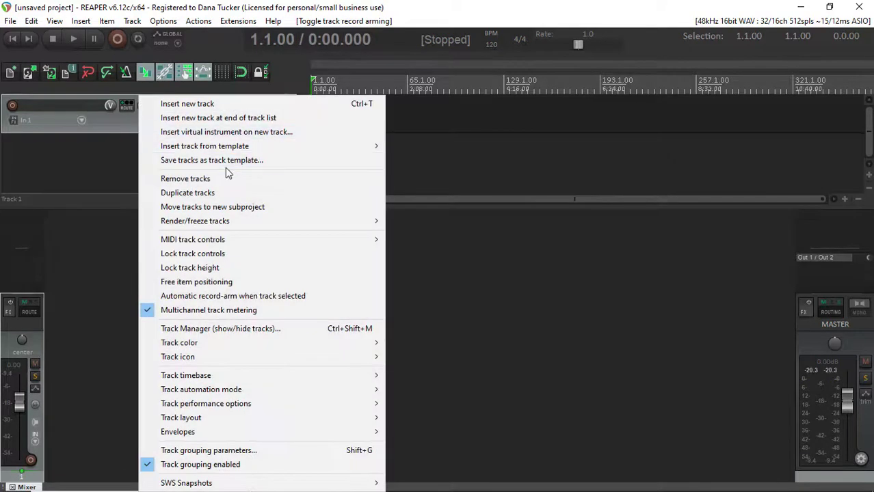
click(204, 179)
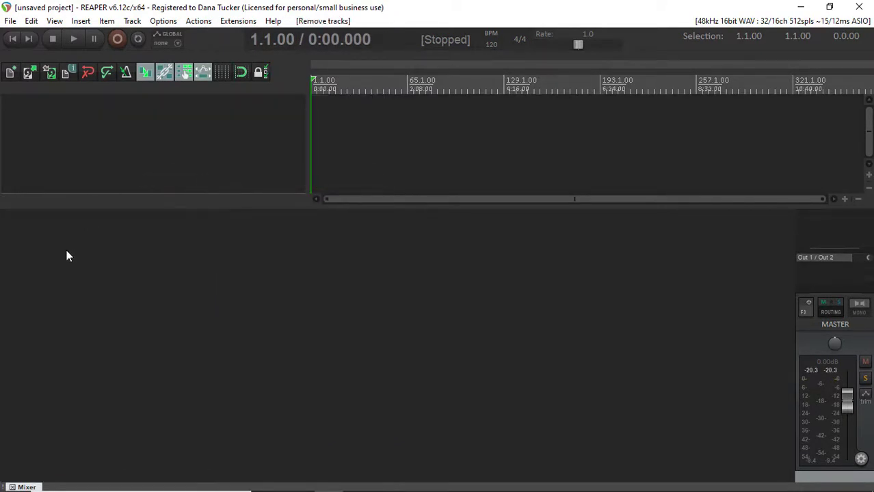
- Save the empty project as a project template named 32
click(9, 22)
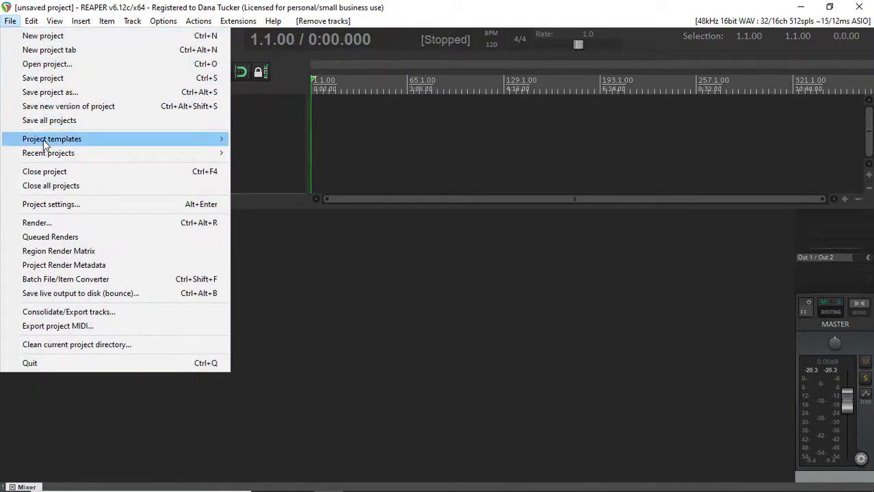
mouse_move(45, 142)
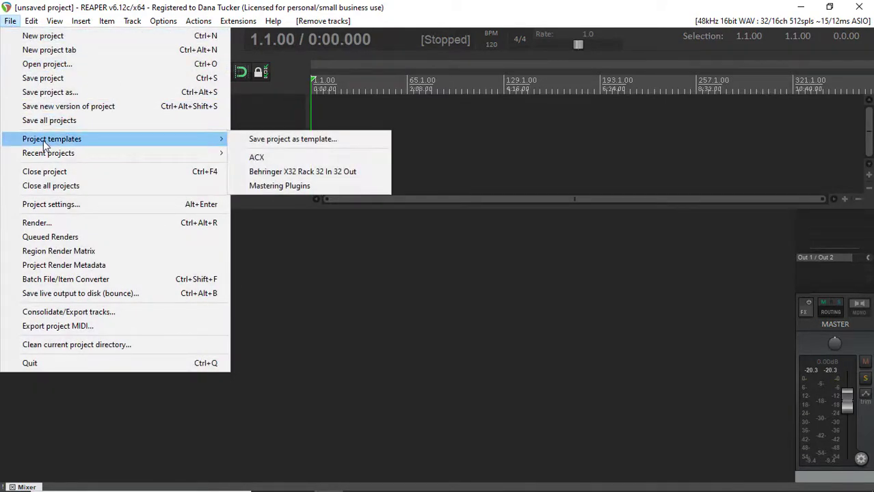
click(286, 139)
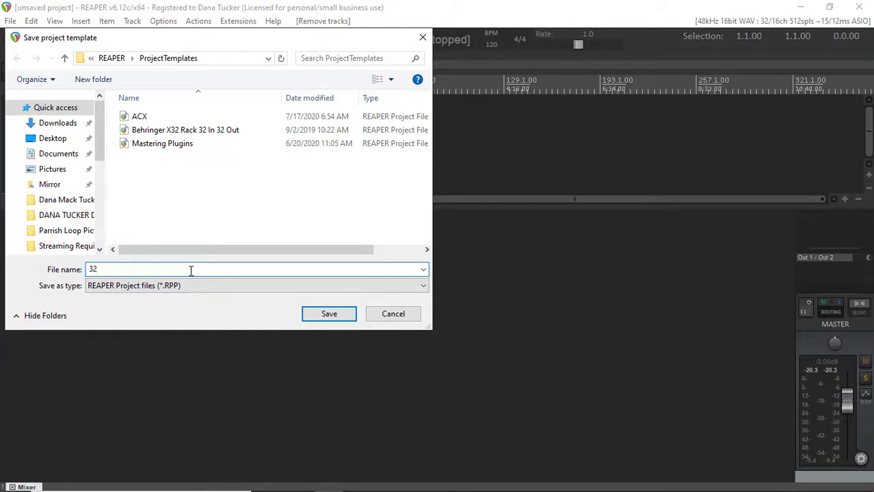
click(329, 318)
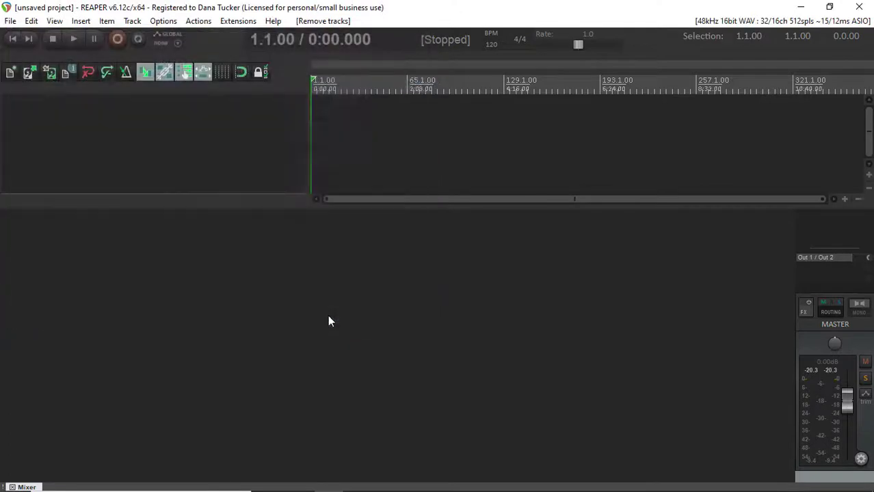
- Add ten new tracks to the empty project
double_click(43, 250)
click(85, 252)
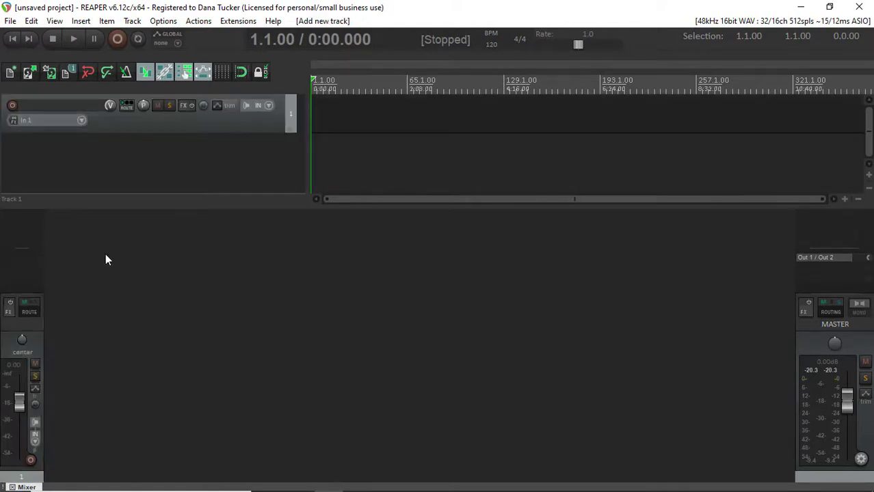
double_click(72, 256)
click(81, 255)
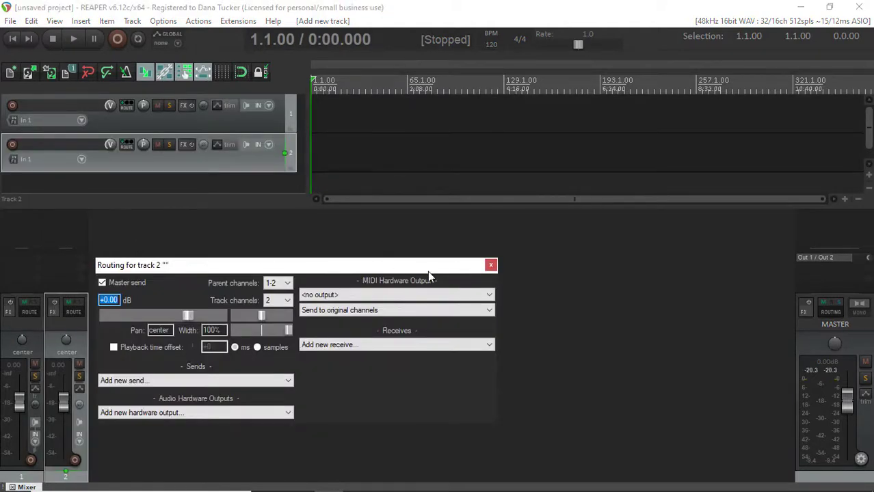
click(491, 267)
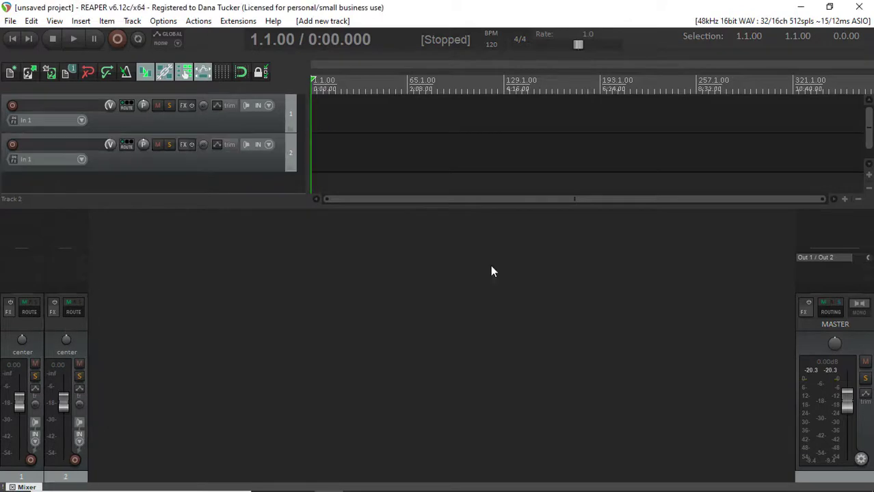
double_click(153, 276)
double_click(190, 274)
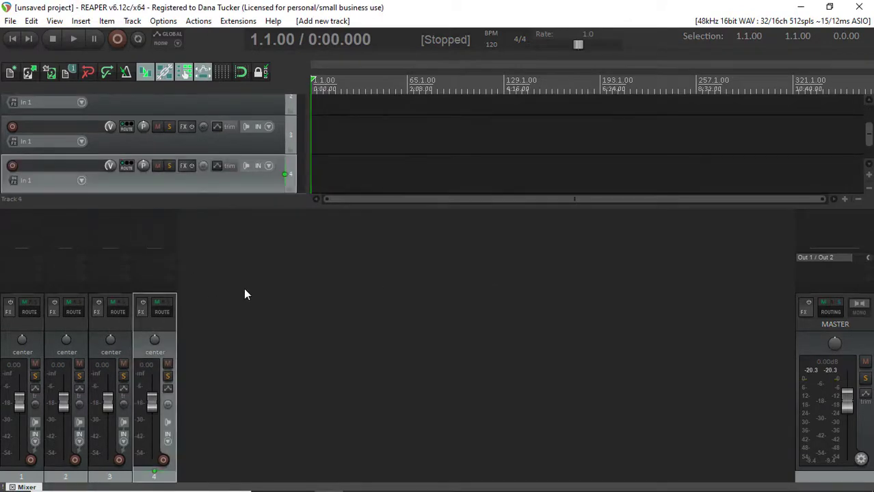
double_click(244, 293)
double_click(245, 292)
double_click(313, 283)
double_click(313, 284)
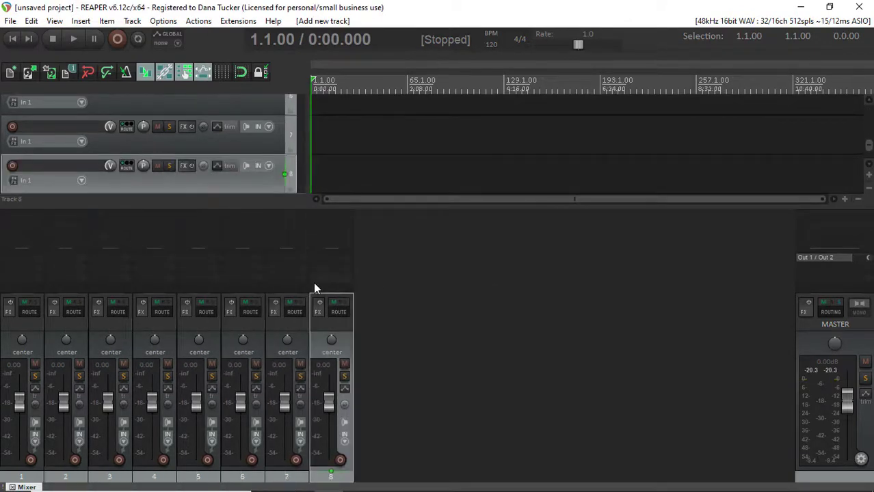
double_click(406, 286)
double_click(471, 286)
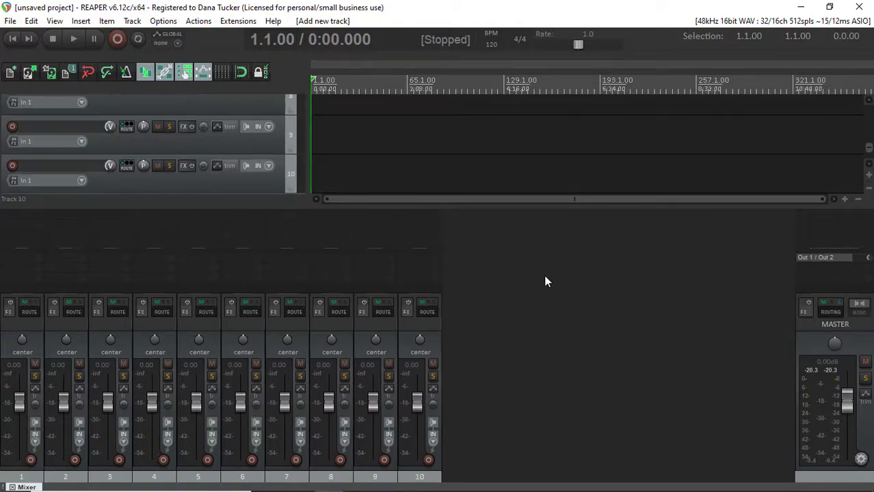
- Save the ten-track project as a template, replacing the existing template 32
click(10, 21)
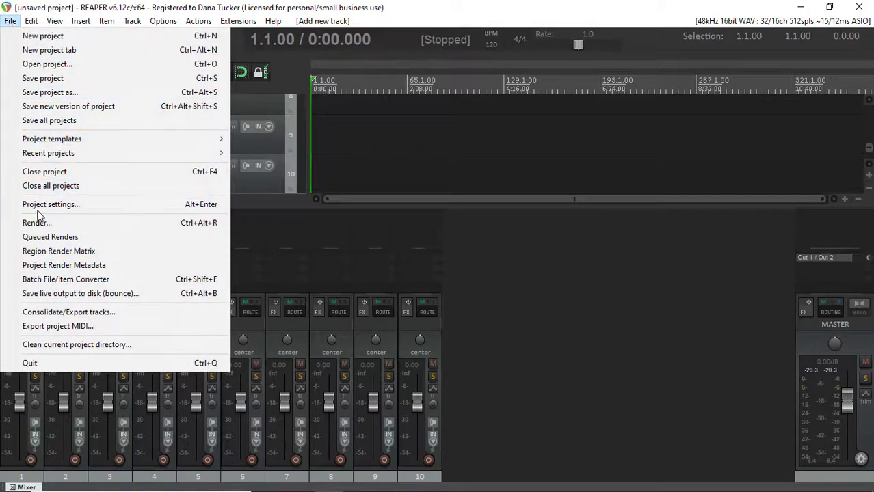
mouse_move(61, 139)
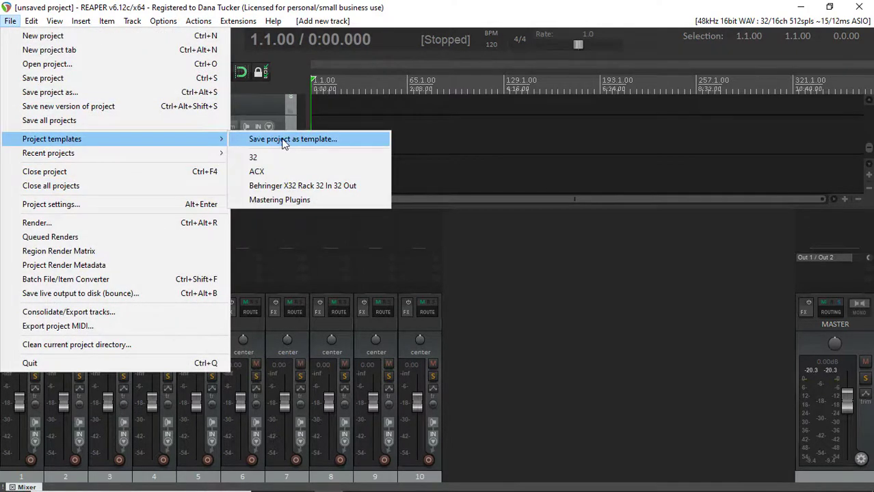
click(283, 141)
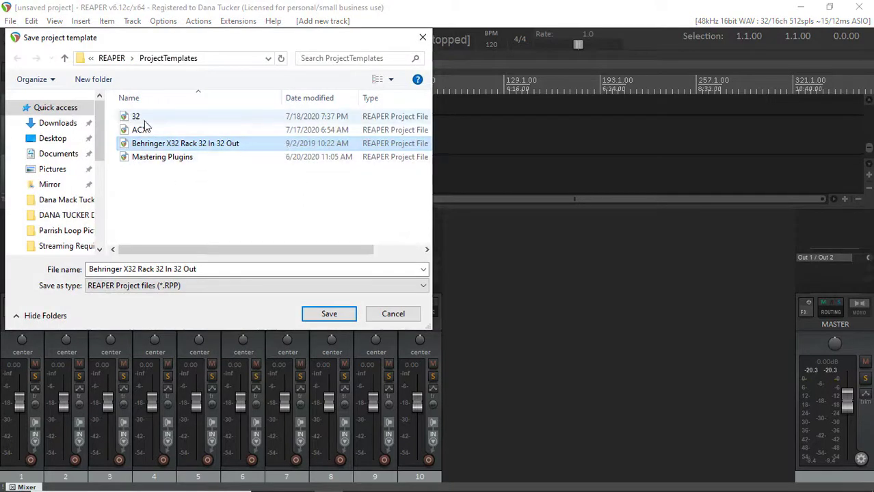
click(141, 117)
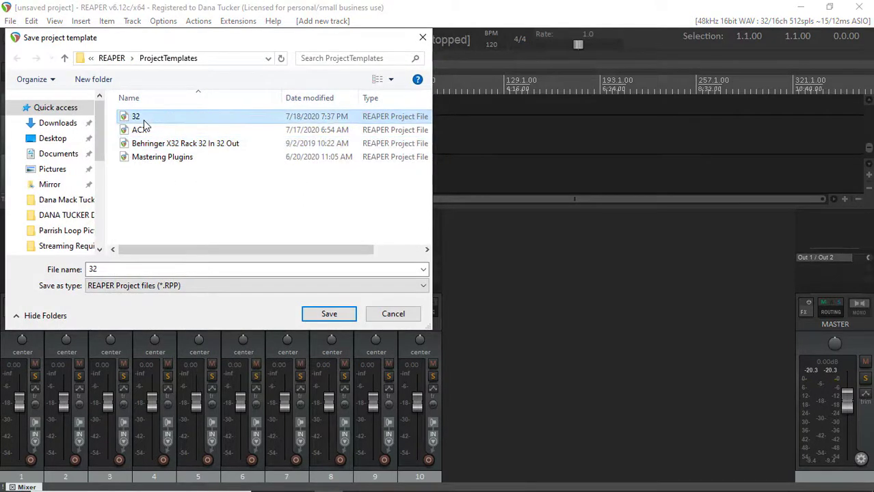
click(330, 313)
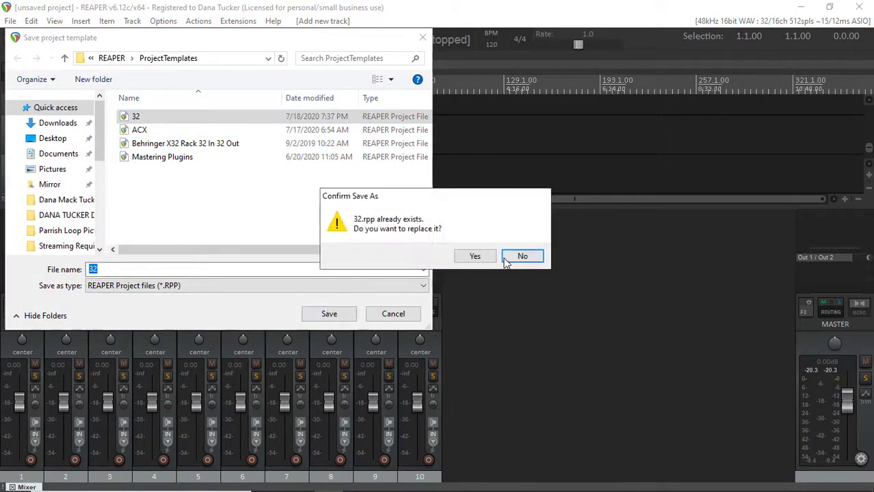
click(480, 256)
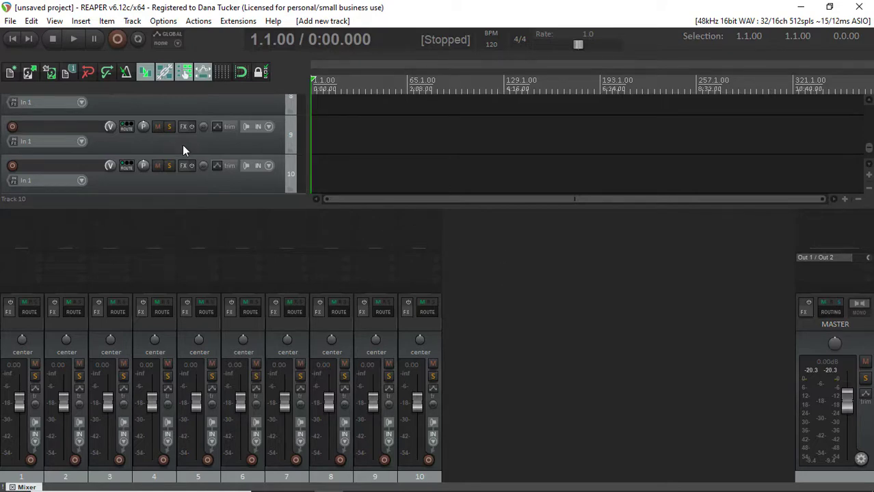
- Load the project template Behringer X32 Rack 32 In 32 Out without saving the current project
click(11, 22)
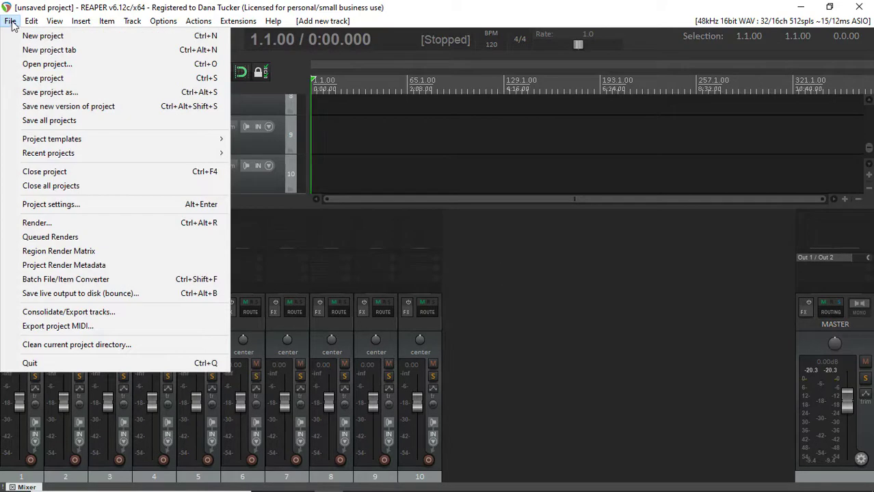
mouse_move(50, 141)
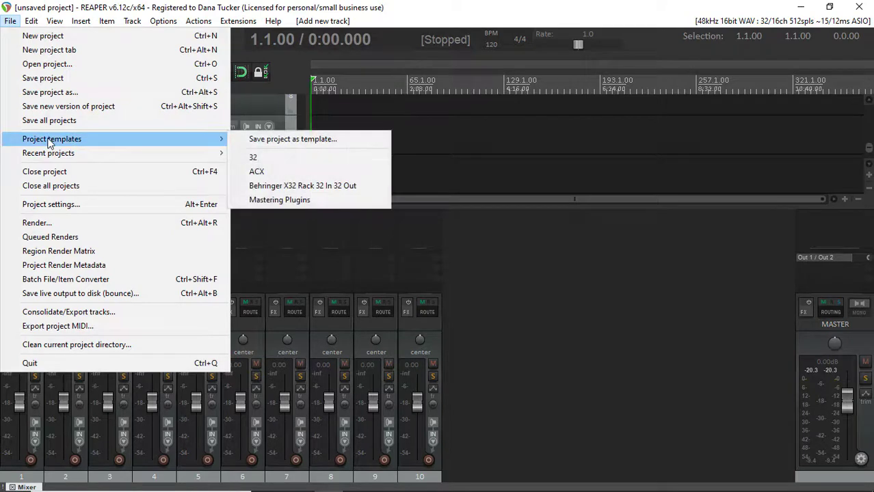
click(289, 187)
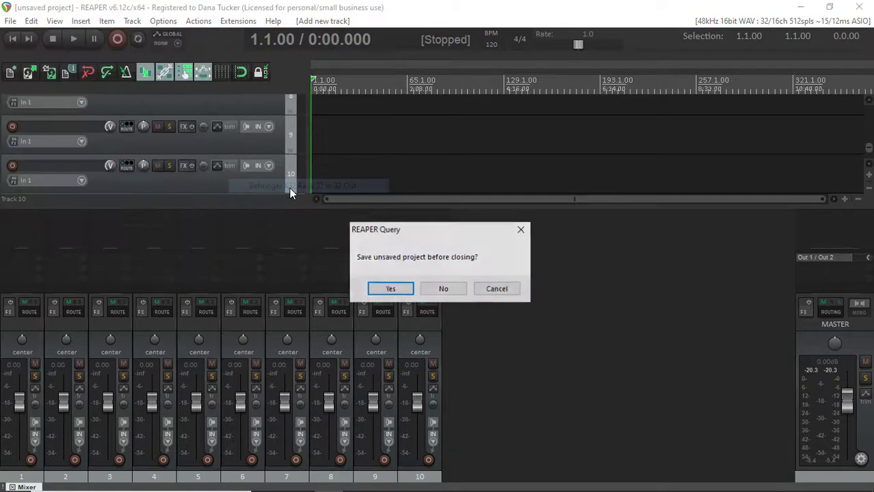
click(441, 288)
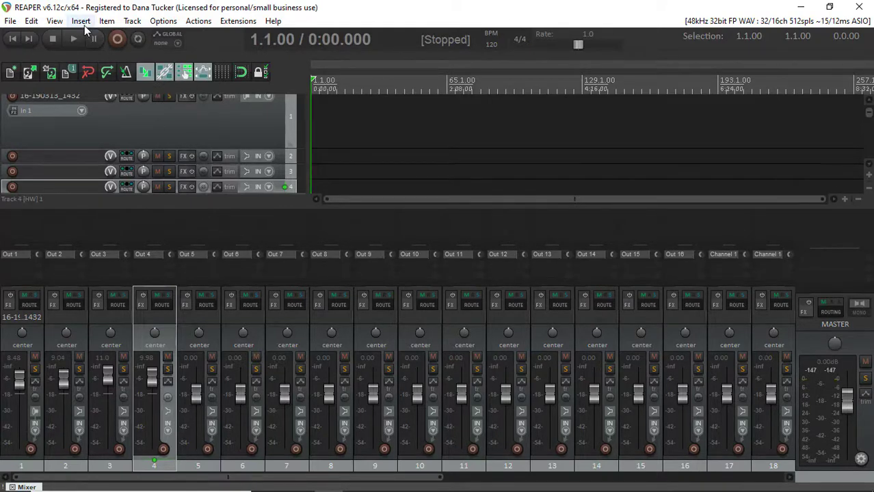
- Open the Routing Matrix and examine the source track rows of the loaded template
click(54, 21)
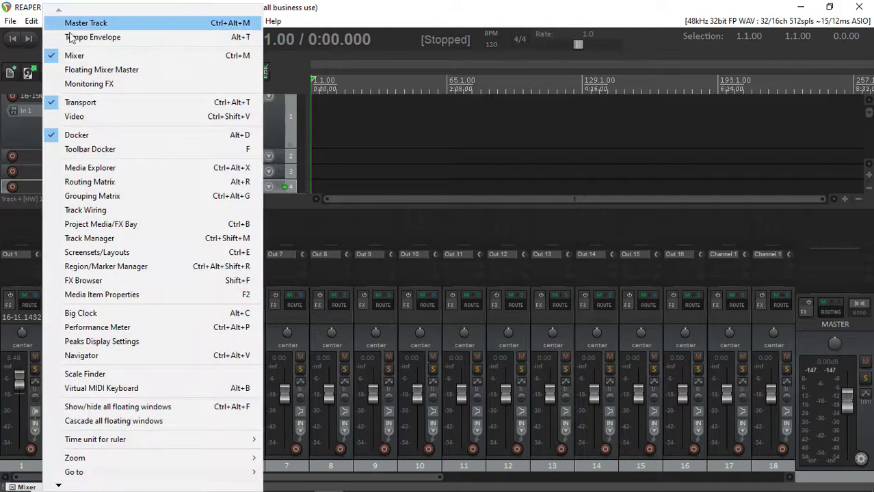
click(88, 183)
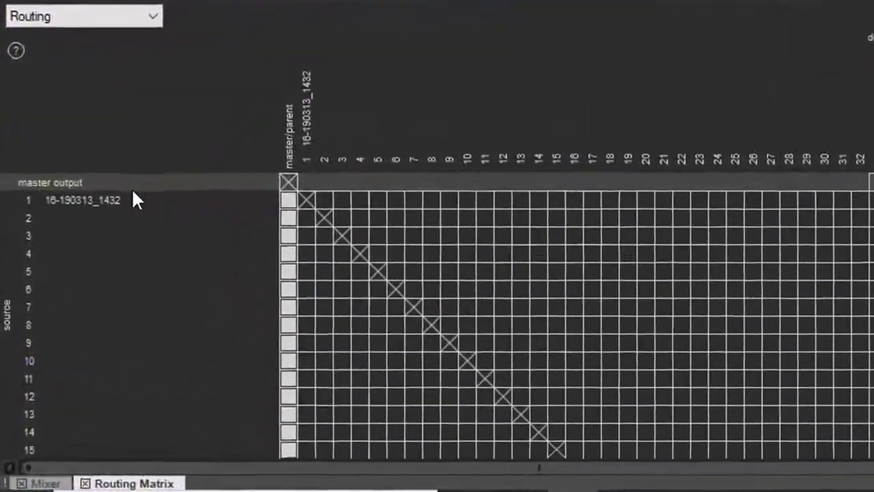
scroll(93, 253, down, 3)
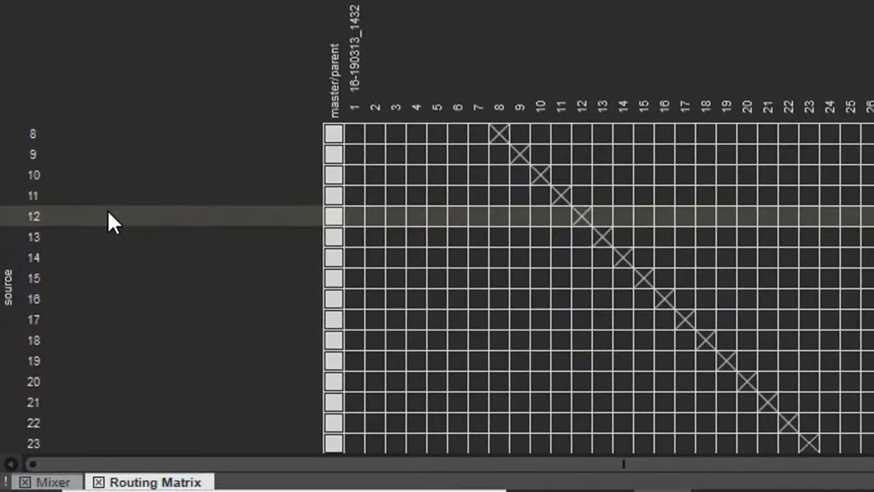
- Examine the record input assignments In 1 to In 32 and the hardware output assignments in the Routing Matrix
scroll(107, 212, down, 4)
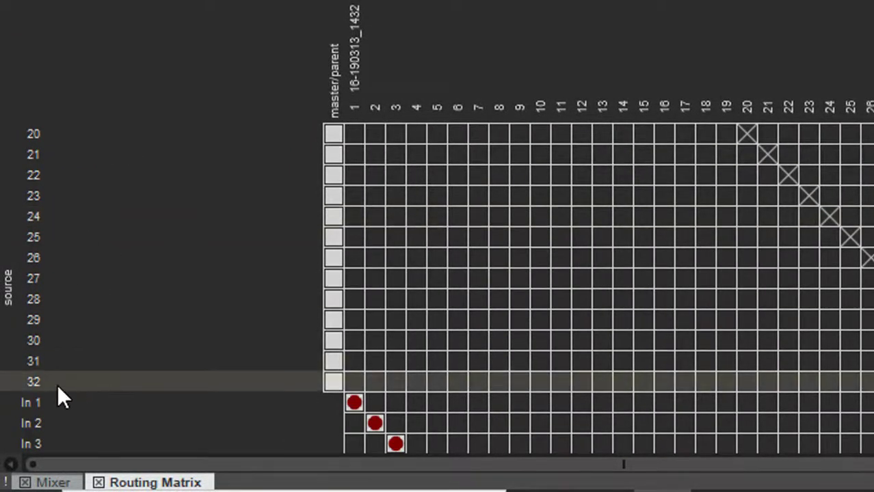
scroll(142, 390, down, 3)
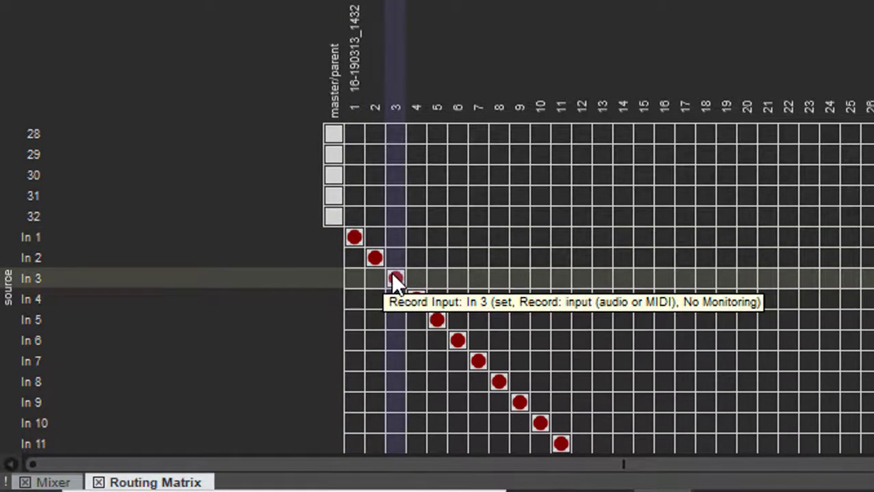
scroll(545, 334, down, 1)
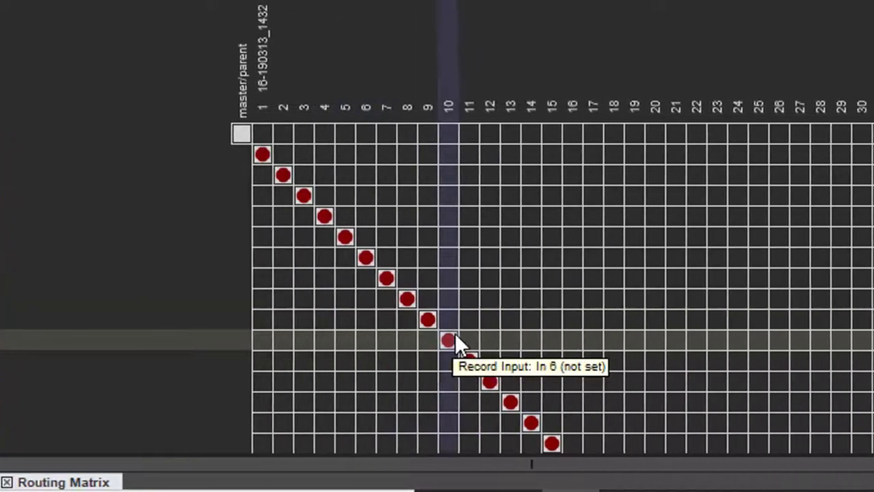
scroll(454, 333, down, 3)
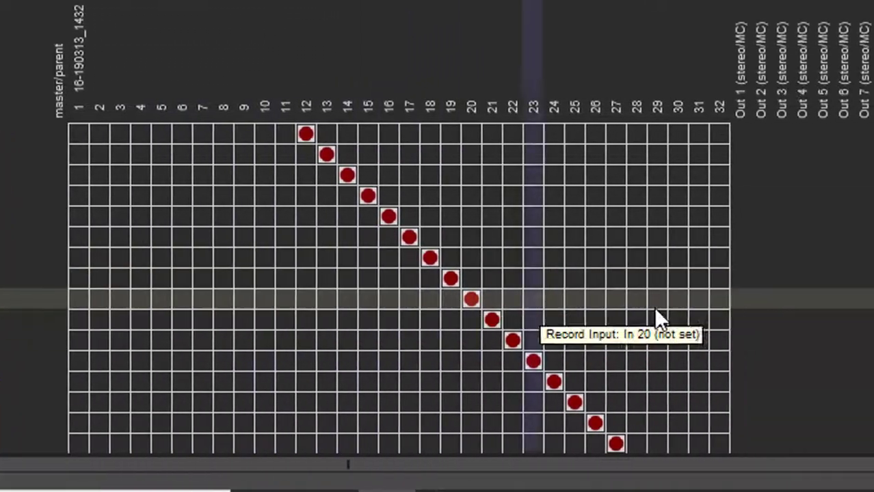
scroll(841, 307, down, 2)
click(510, 383)
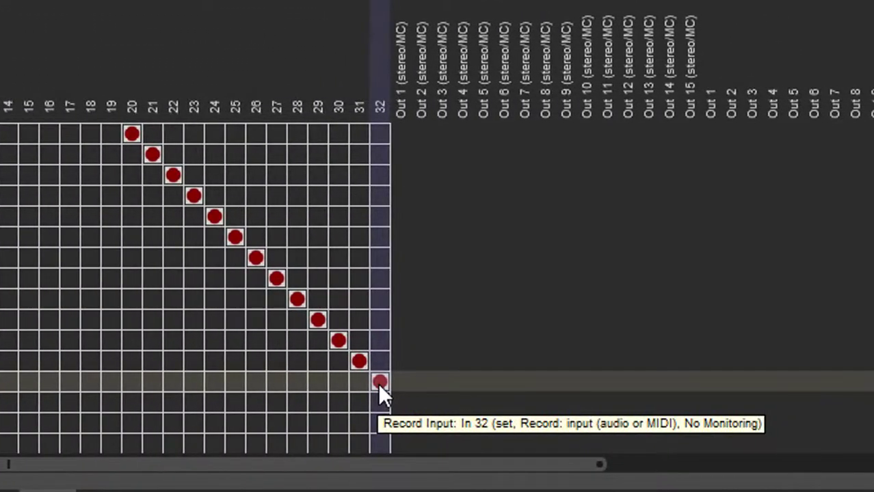
scroll(378, 383, up, 10)
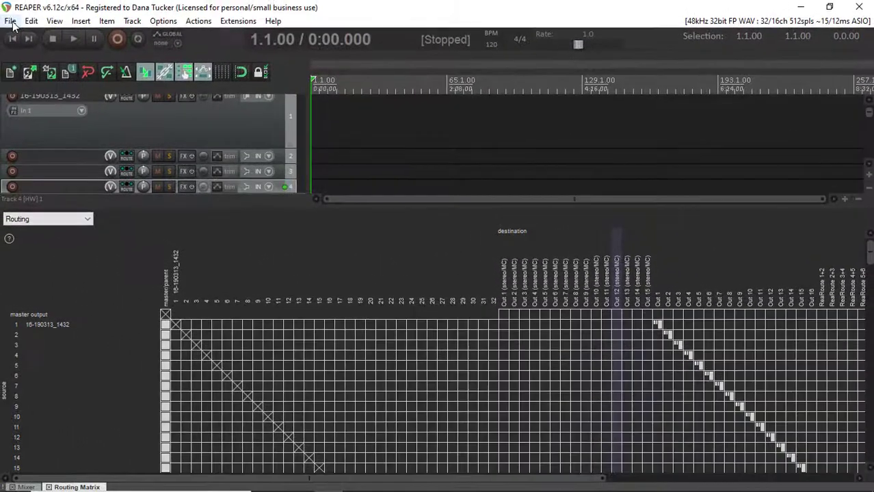
- Start saving the project as a template with the file name Behringer X32 Rack 32 In 32 Out
click(11, 21)
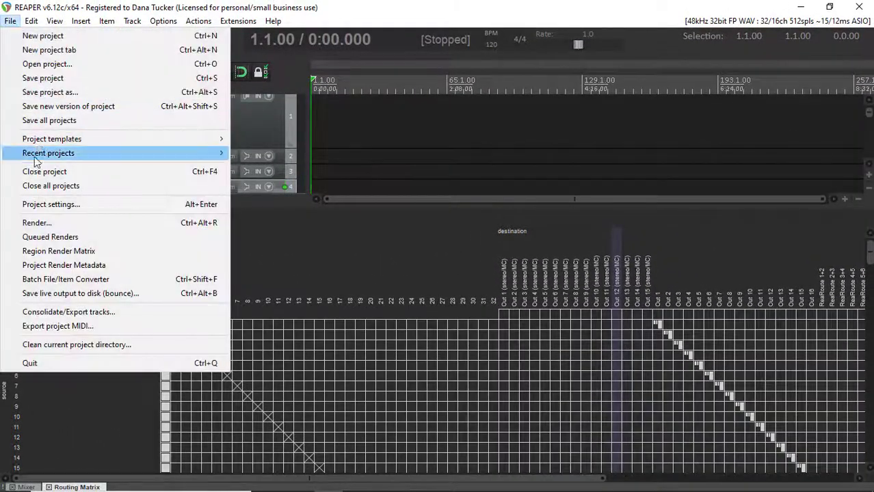
mouse_move(39, 143)
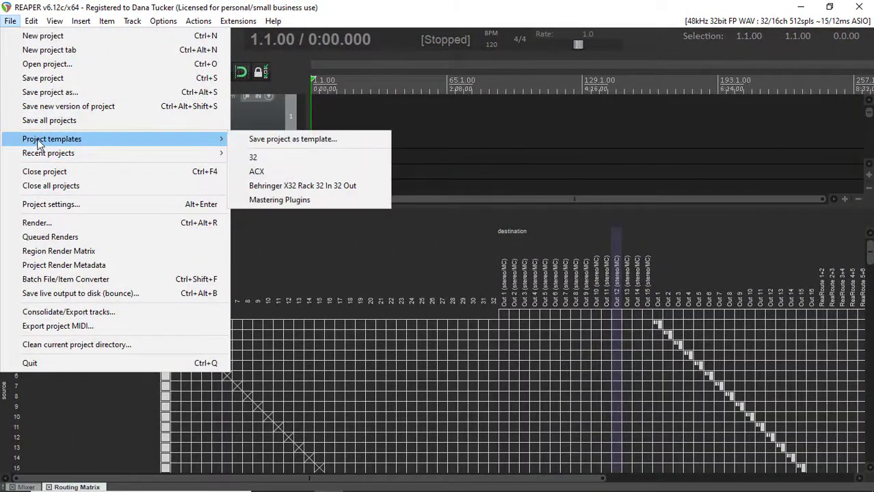
click(275, 140)
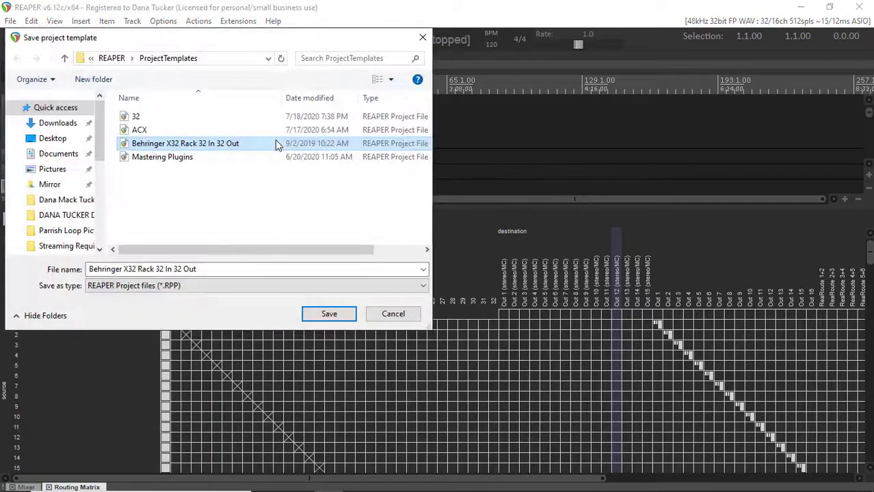
click(197, 270)
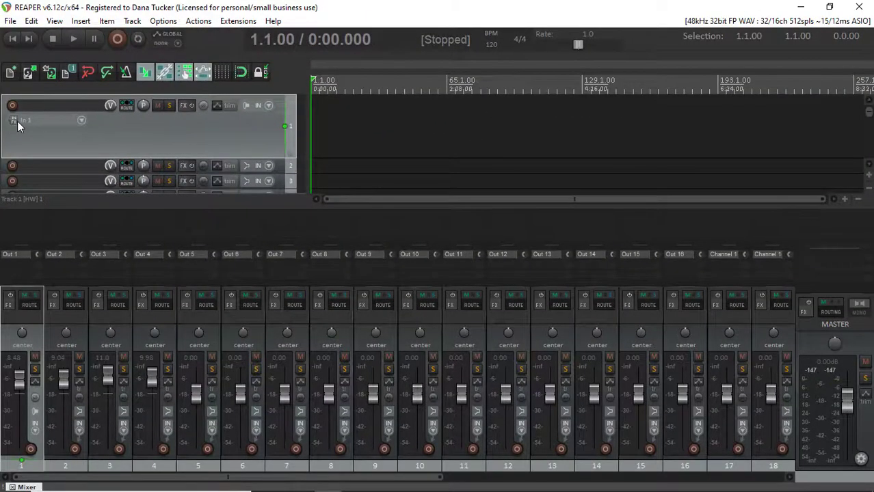
- Check the record input options of track 1 and select track 15 in the mixer
click(83, 120)
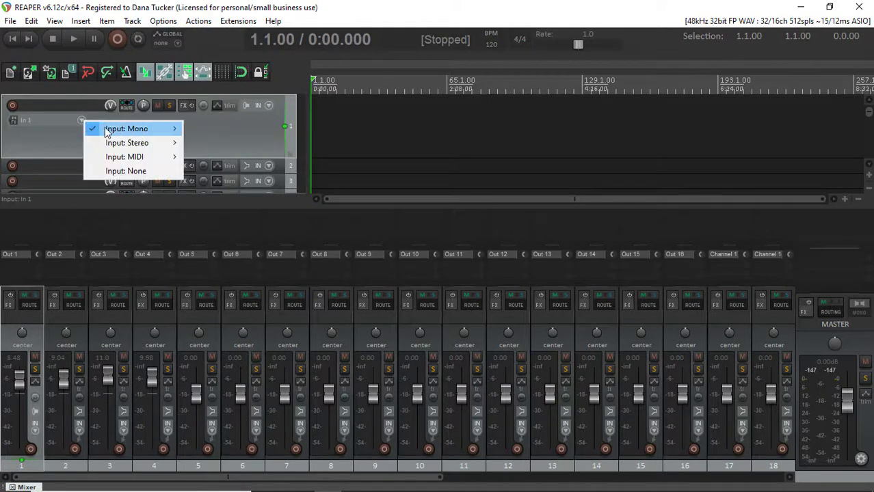
mouse_move(115, 133)
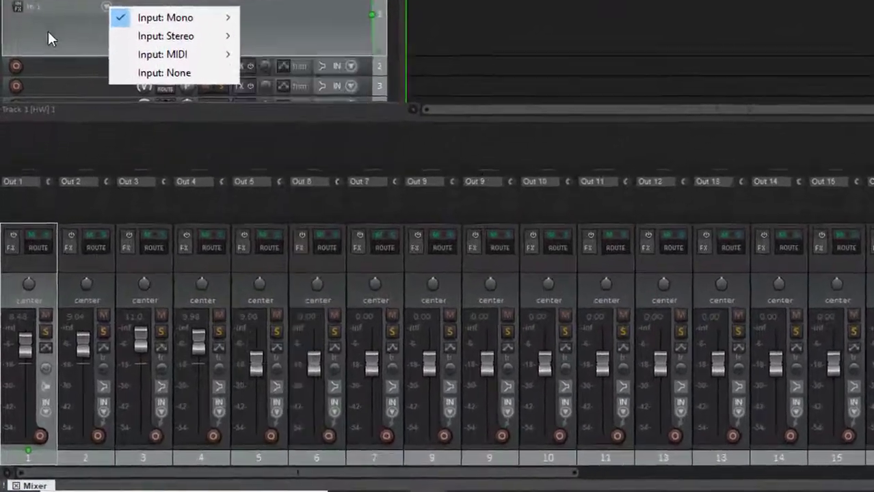
click(48, 32)
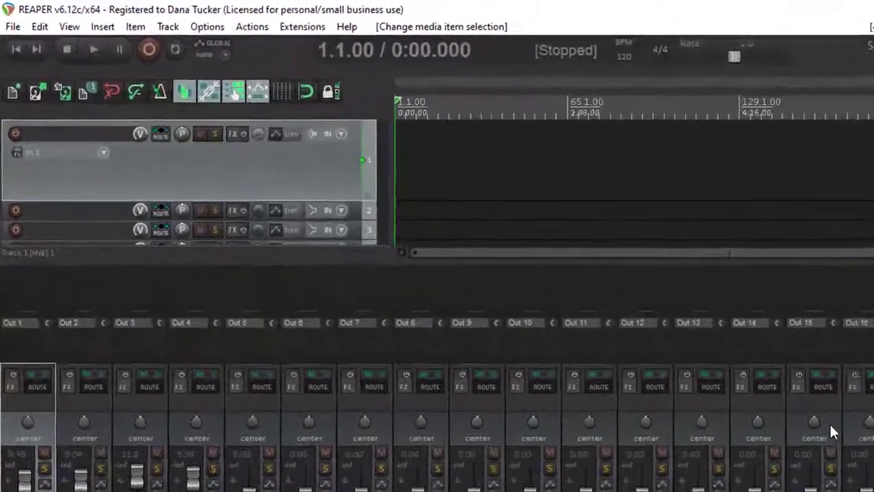
click(651, 342)
double_click(873, 491)
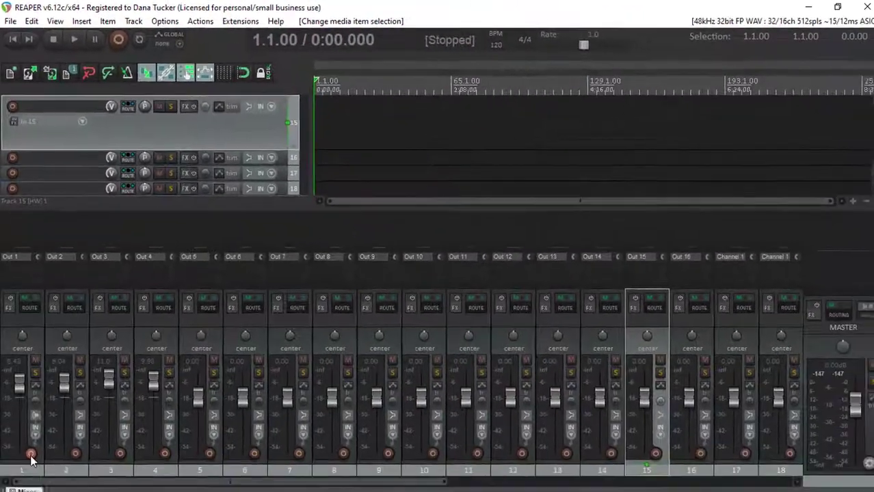
- Arm tracks 1, 3 and 4 for recording and rename track 1 to VOX 1
click(30, 449)
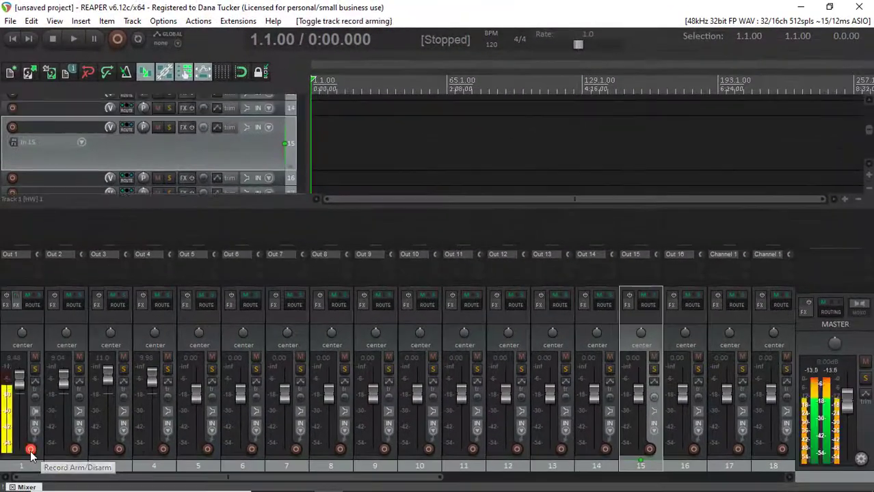
click(119, 450)
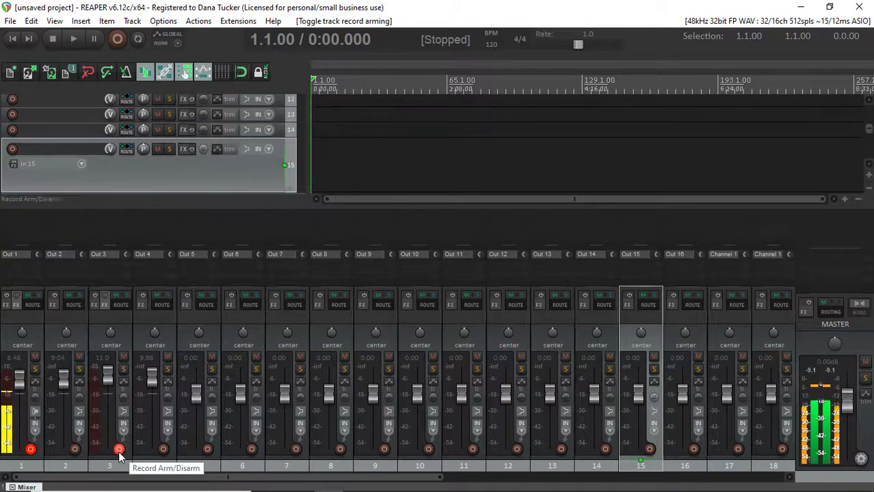
click(163, 450)
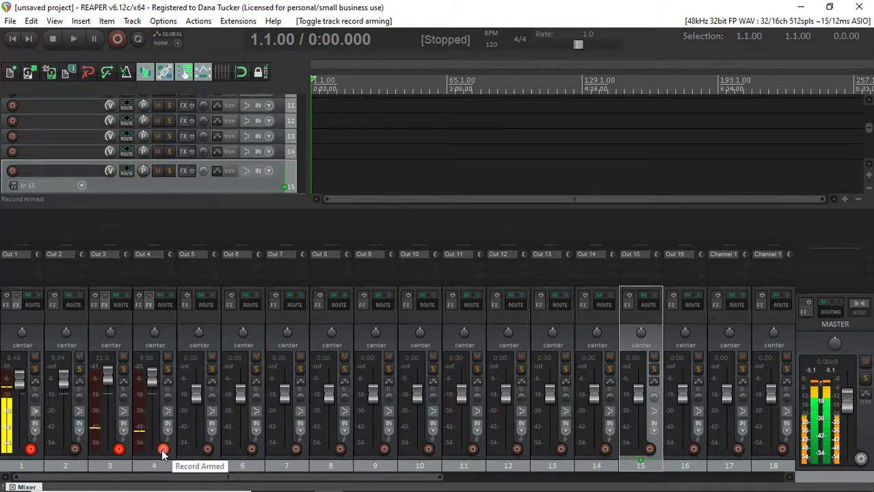
double_click(19, 316)
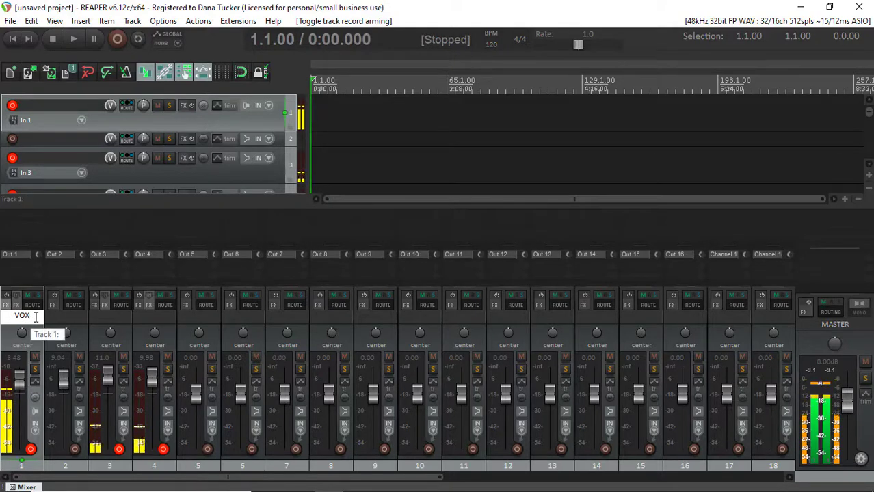
double_click(73, 322)
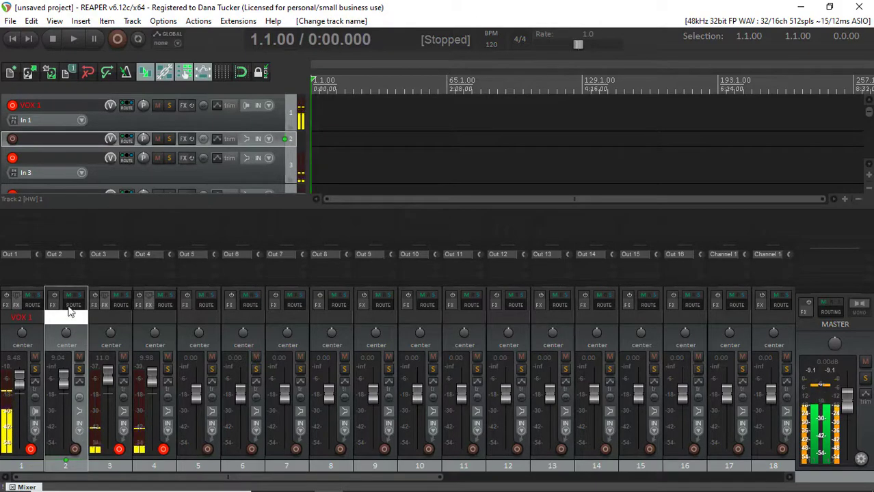
click(11, 21)
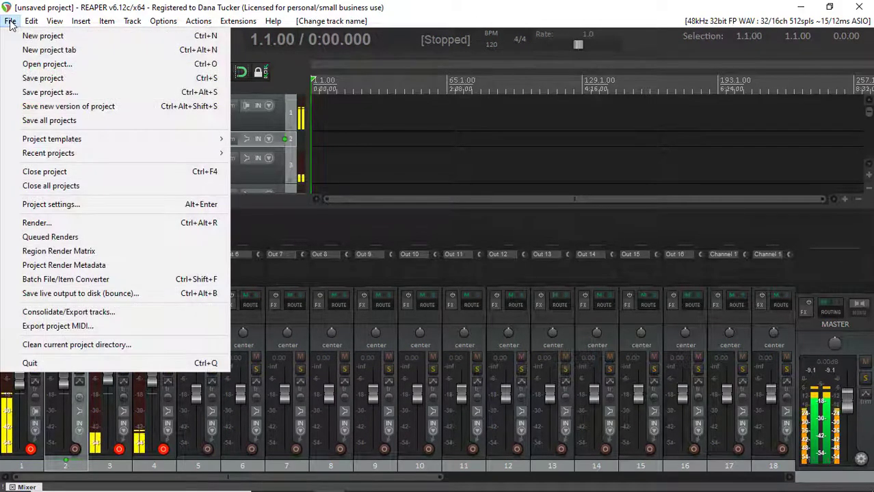
mouse_move(35, 143)
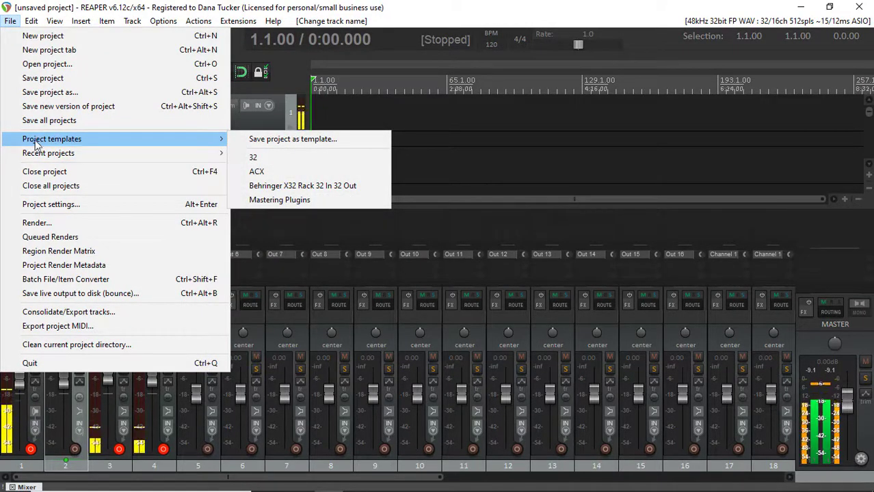
click(391, 6)
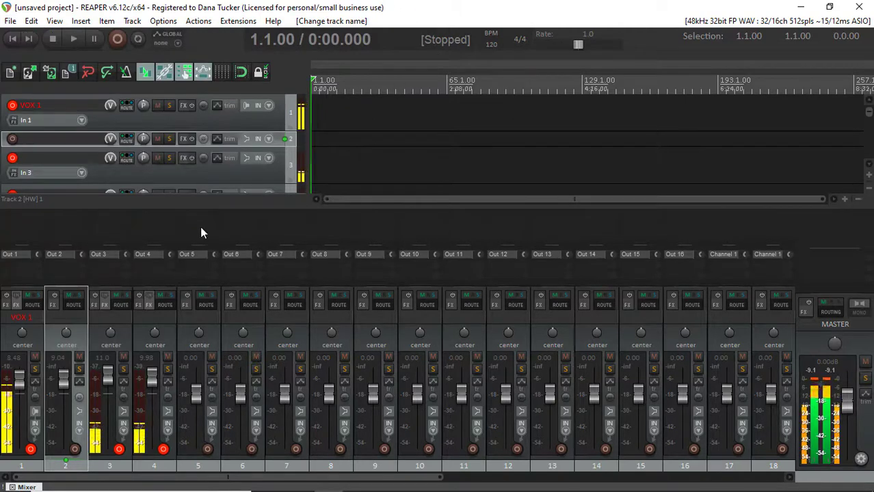
- Arm tracks 5, 6, 7 and 8 for recording in the mixer
click(207, 450)
click(207, 449)
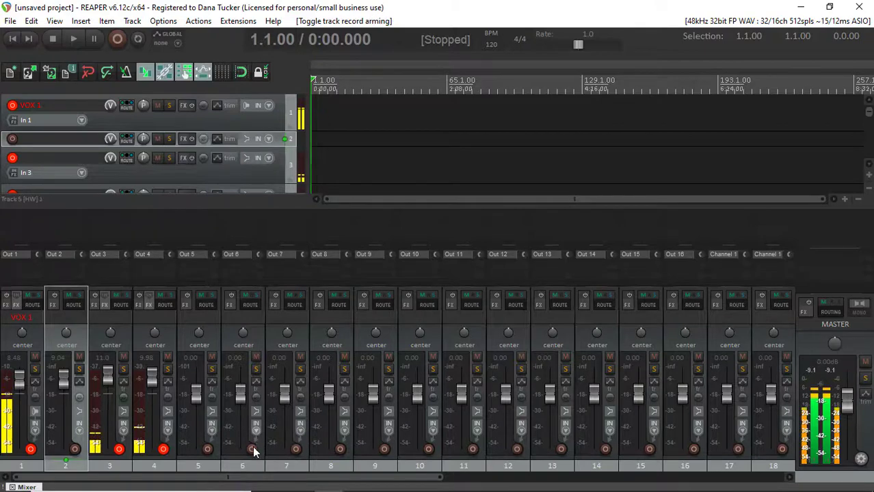
click(252, 450)
click(252, 449)
click(253, 450)
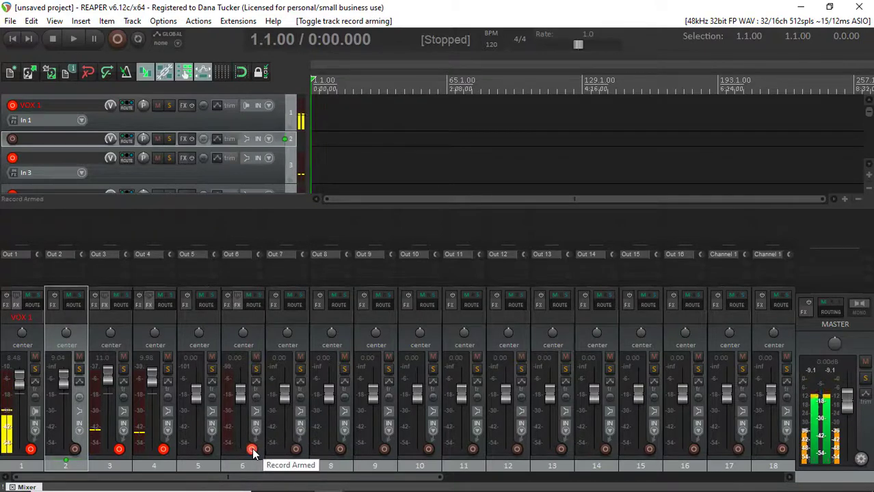
click(207, 450)
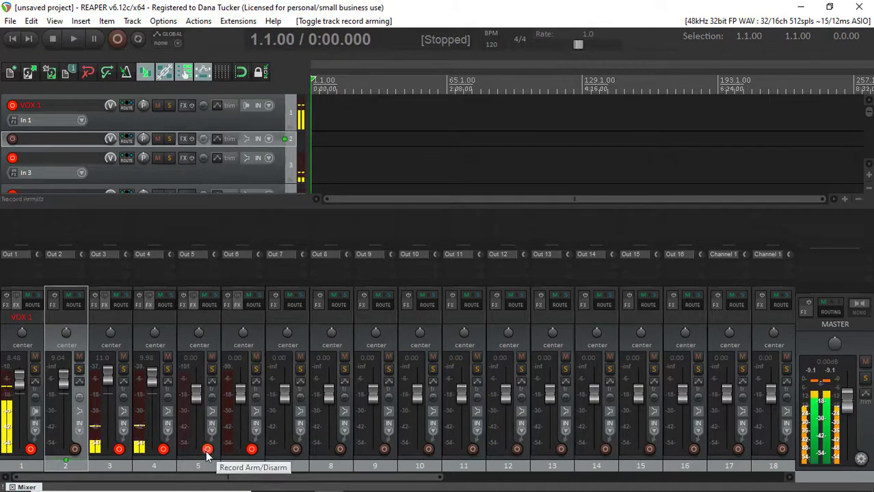
click(296, 450)
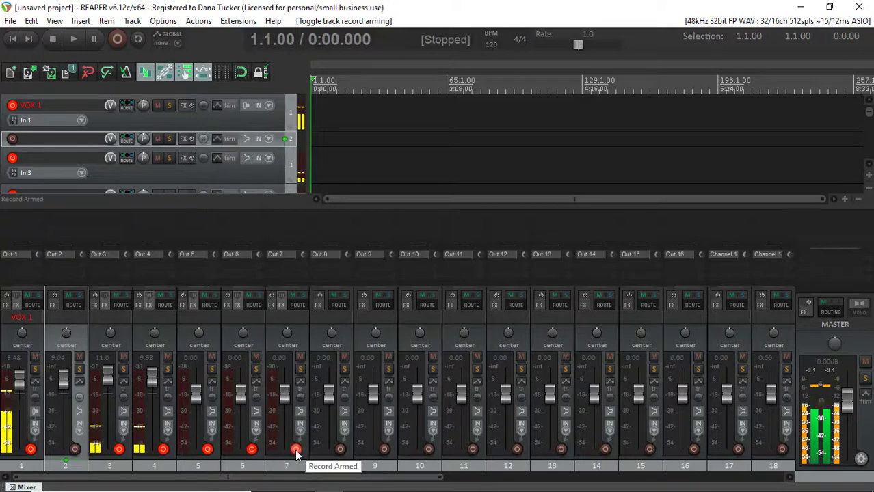
click(340, 450)
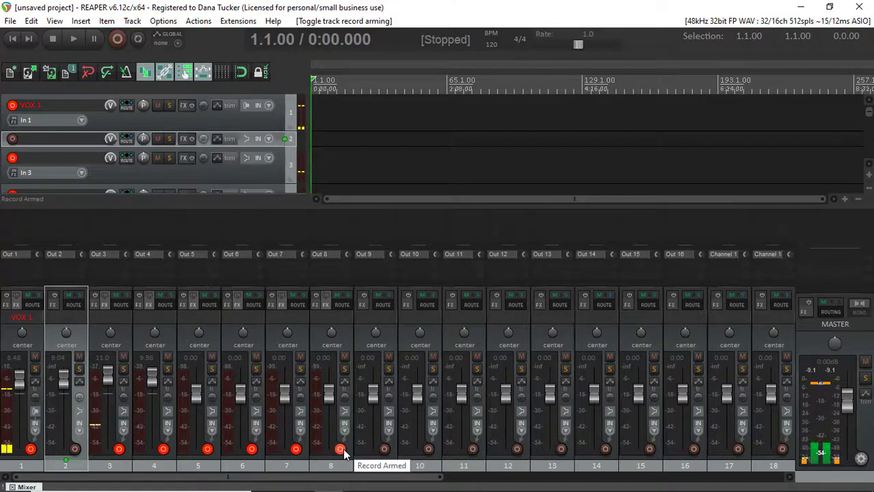